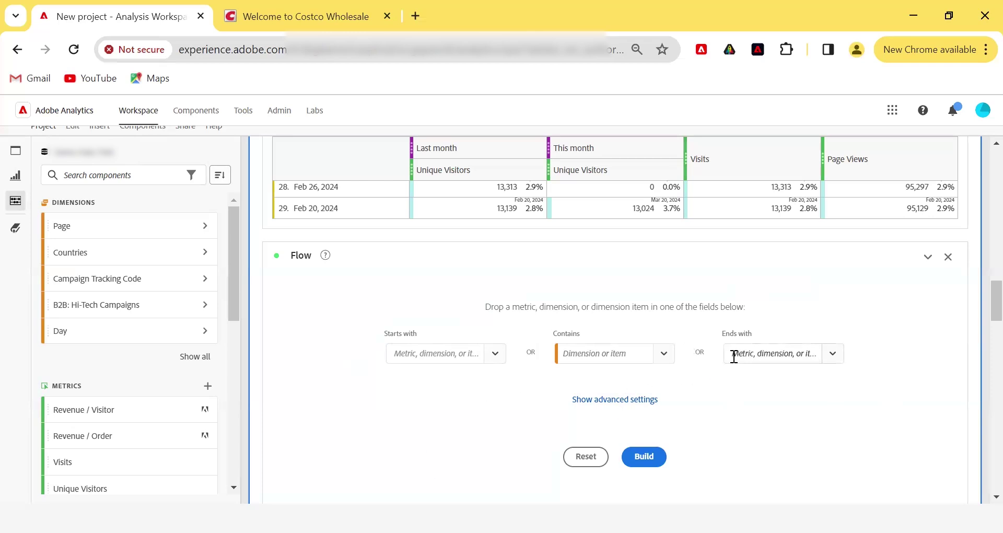
Build the Flow visualization starting with the Page item home, using Page as the pathing dimension
left_click(494, 353)
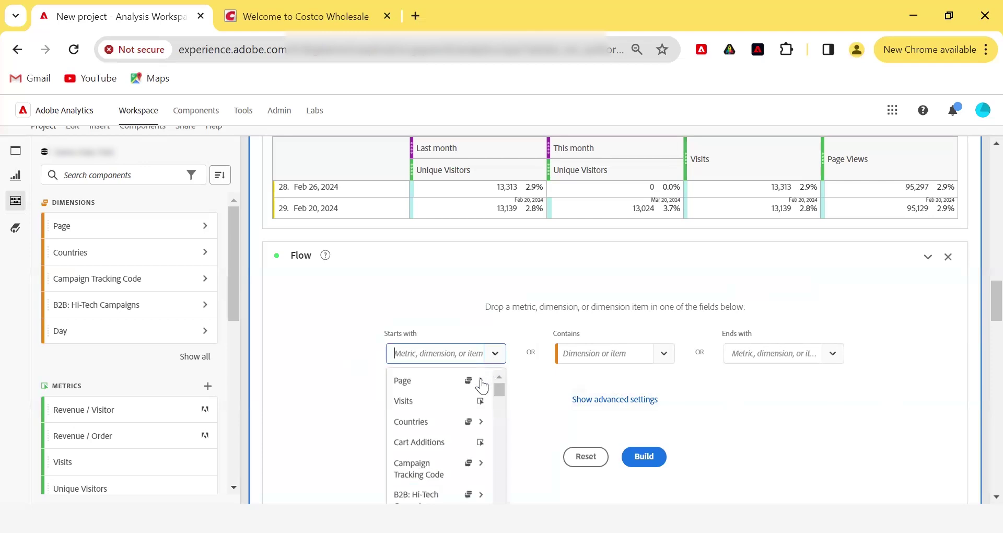
left_click(700, 328)
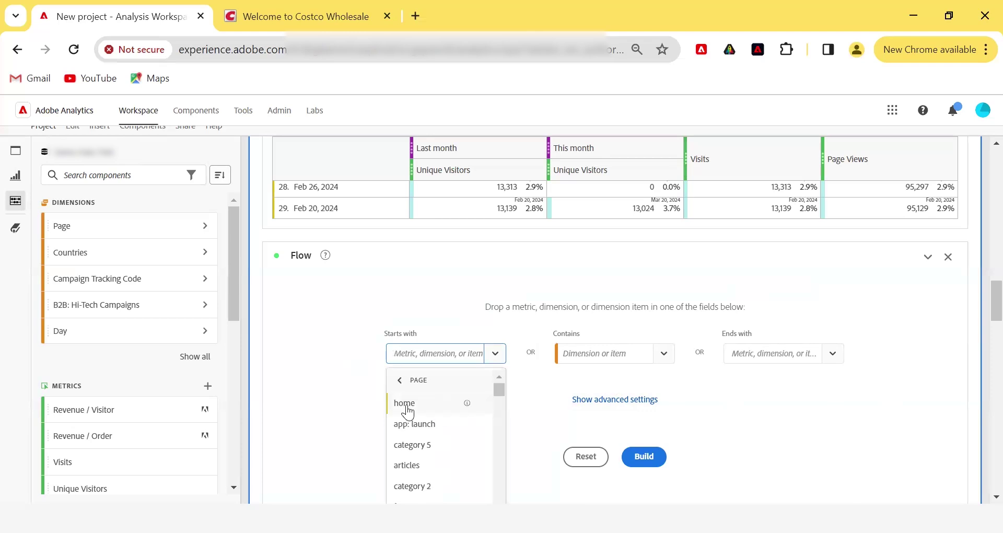
key("Return")
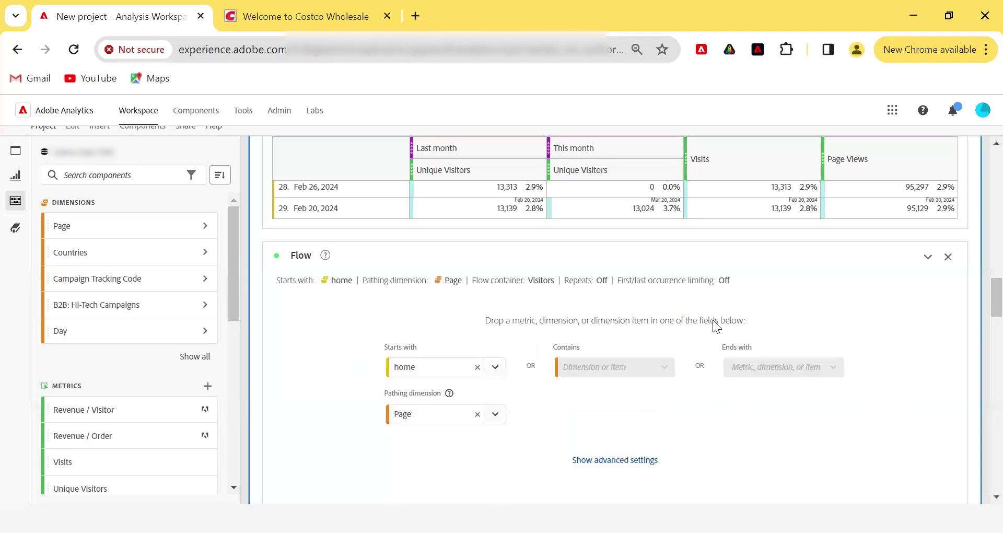
scroll(726, 307, "down", 3)
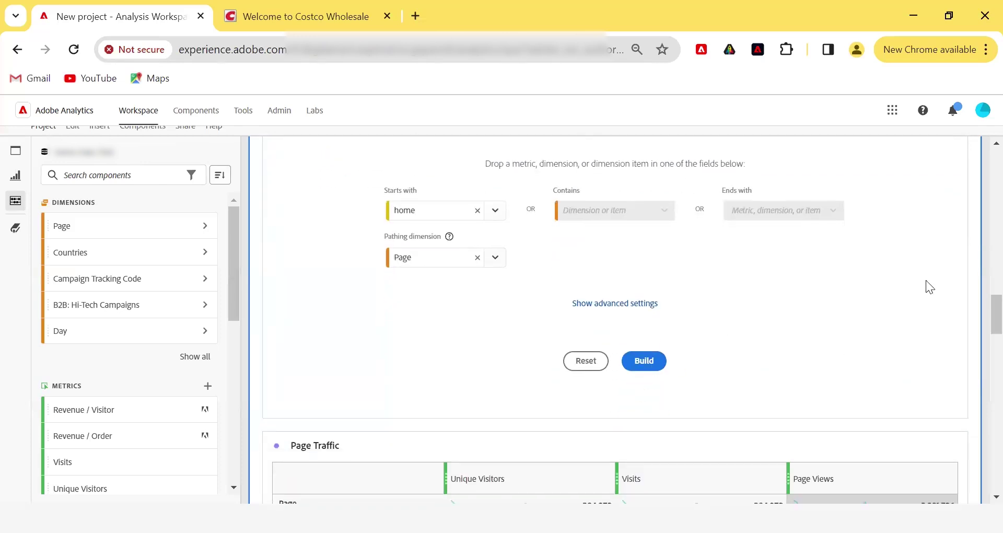
key("Return")
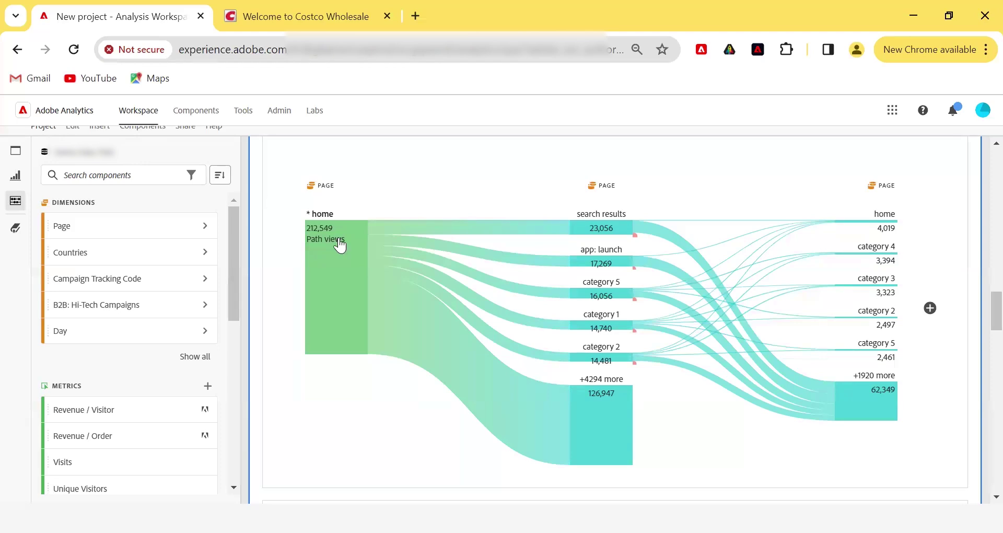
Examine the paths leading out of home in the flow, and review the flow's advanced settings, including its container options
left_click(337, 243)
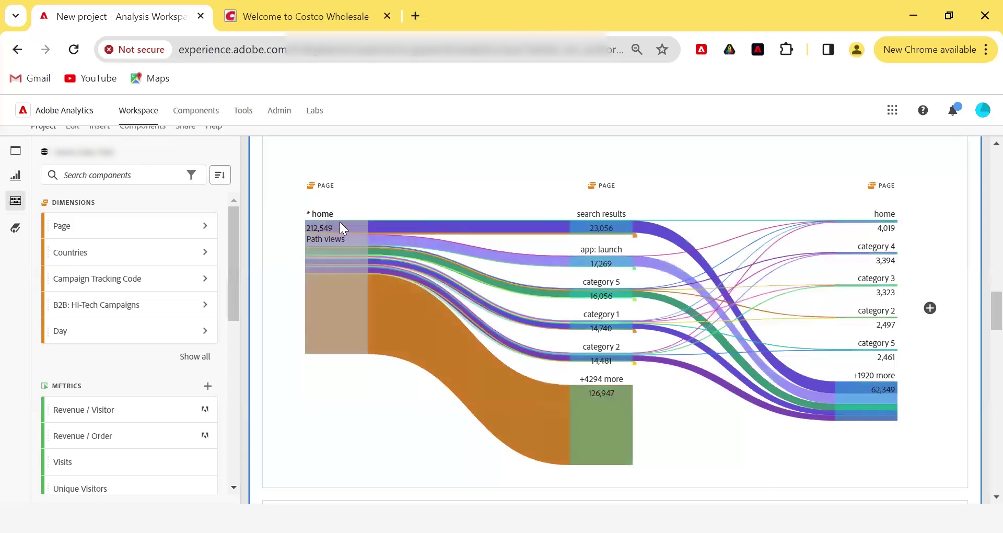
mouse_move(595, 230)
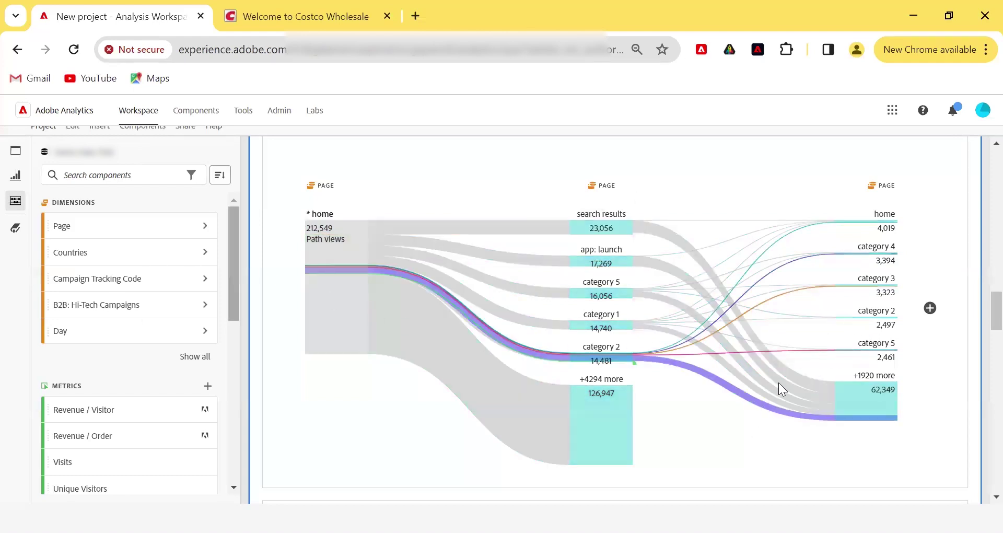
scroll(775, 386, "up", 3)
scroll(773, 386, "down", 1)
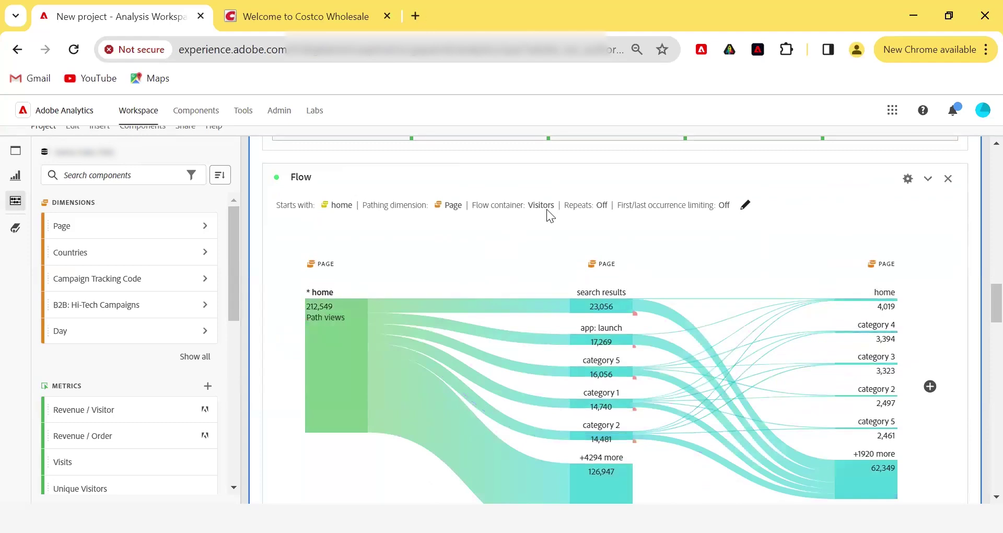
left_click(744, 207)
left_click(627, 403)
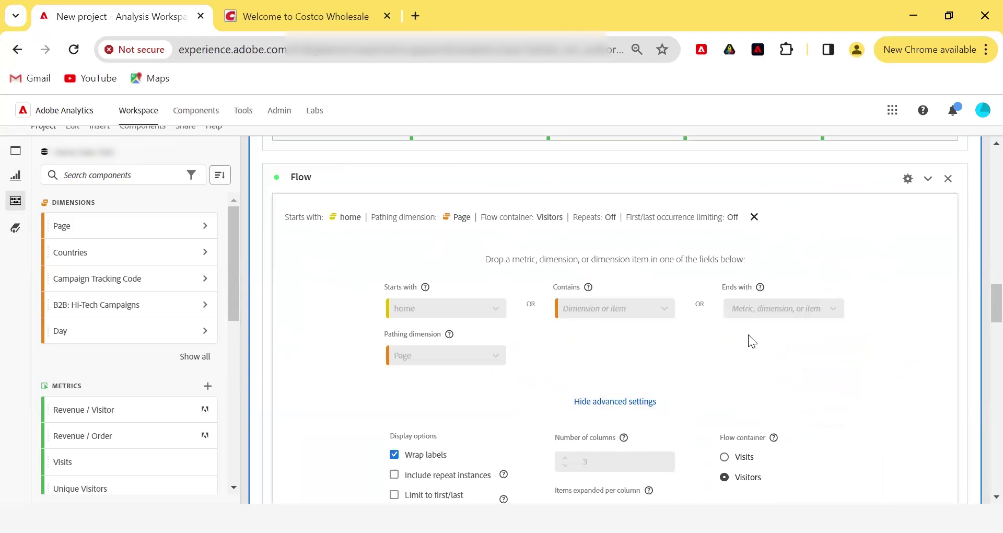
scroll(752, 339, "down", 3)
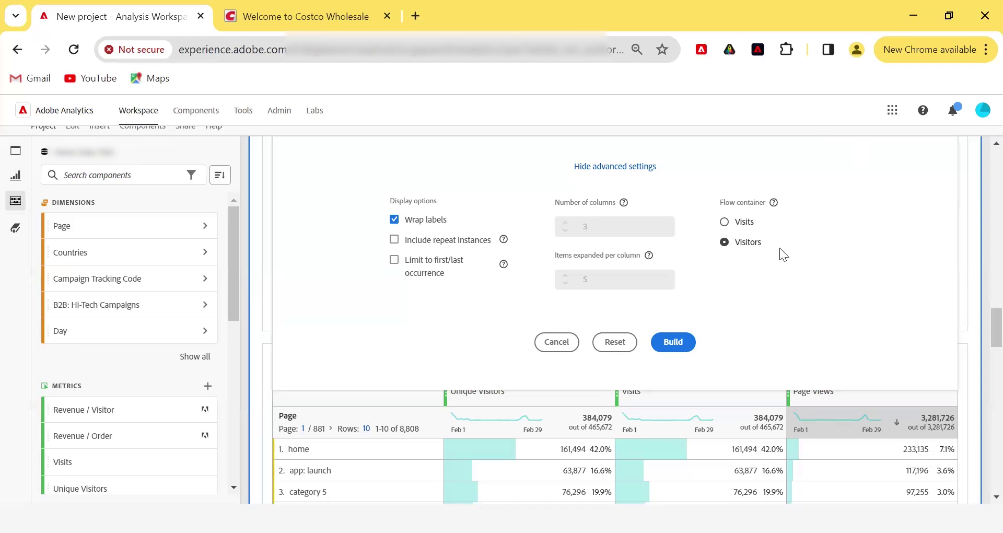
scroll(880, 225, "up", 5)
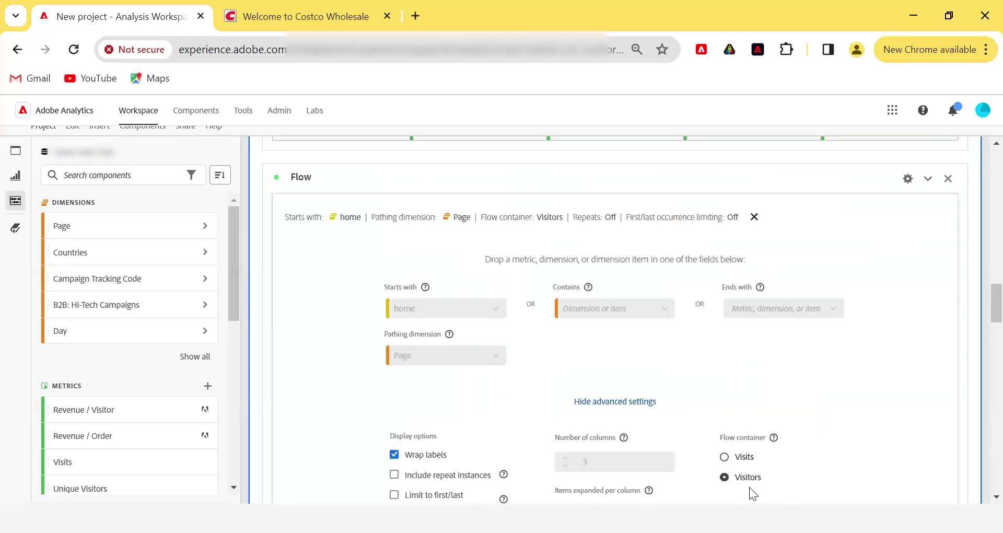
Collapse the Flow and Page Traffic visualizations and add a Fallout visualization between them
left_click(928, 179)
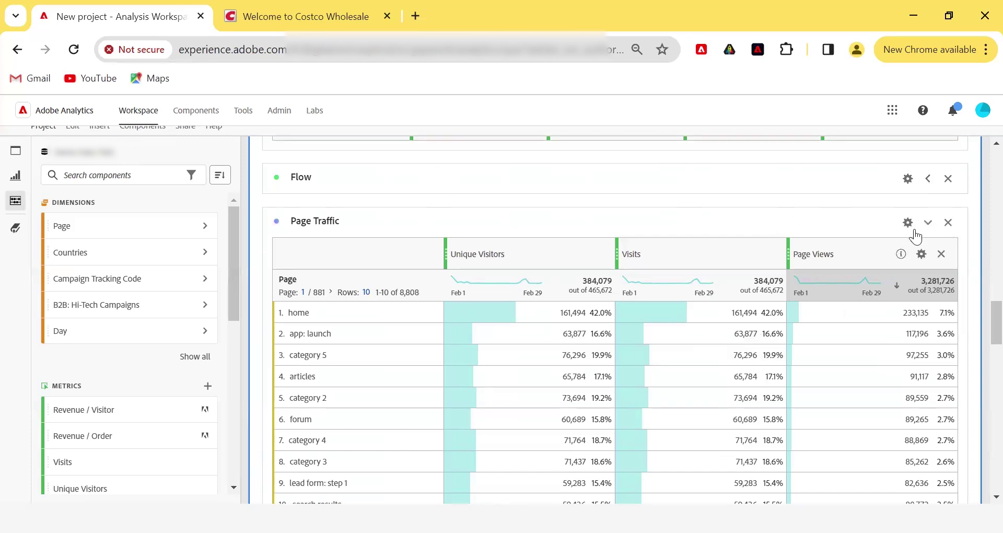
left_click(910, 236)
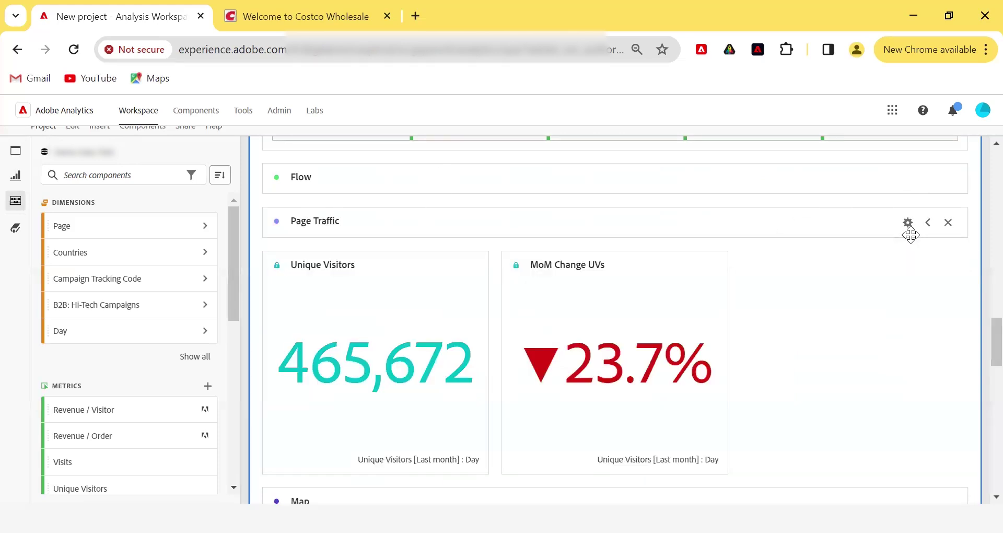
left_click(21, 175)
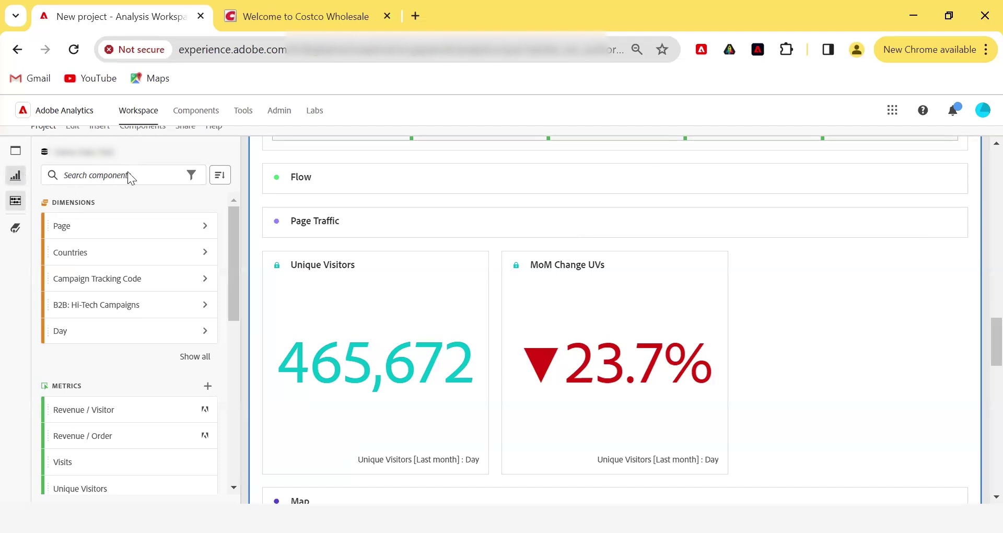
scroll(131, 267, "down", 3)
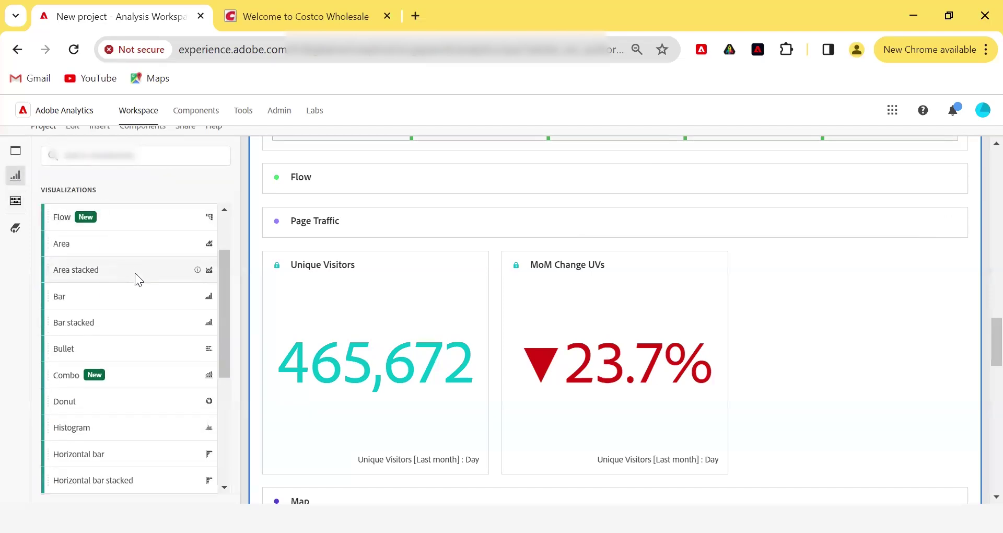
scroll(134, 276, "up", 3)
left_click_drag(164, 268, 352, 301)
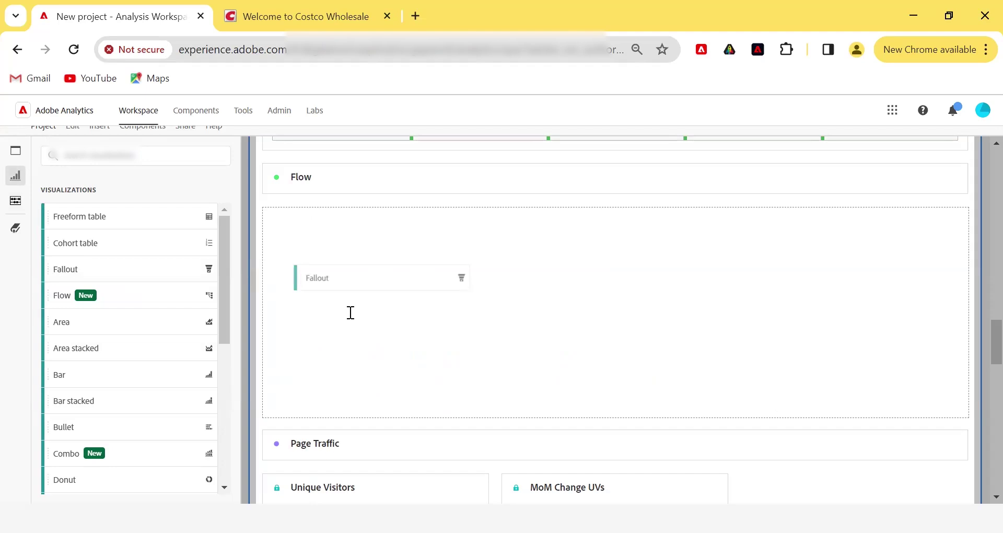
left_click_drag(351, 312, 349, 312)
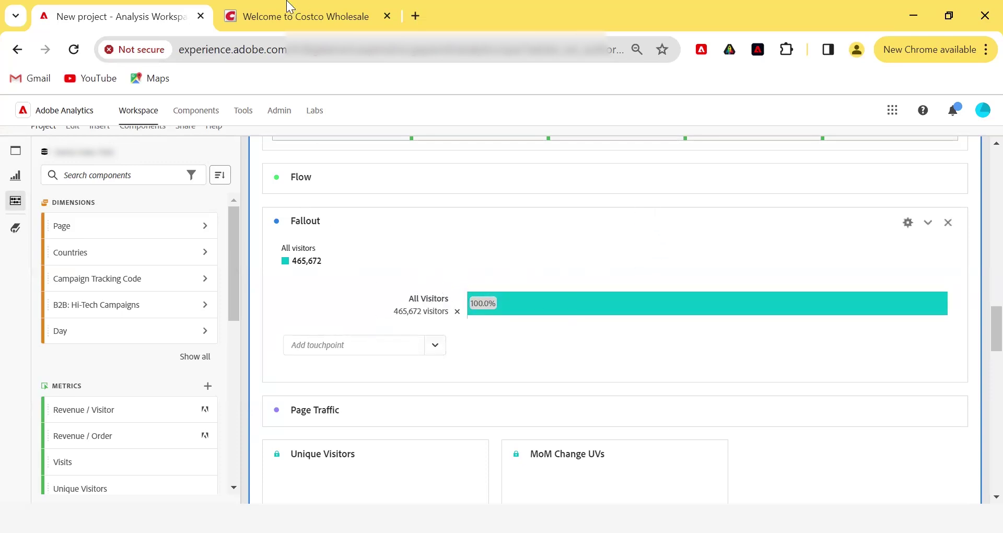
Find Page items containing "detail" and add product details: prd1026 as a touchpoint in the Fallout visualization
left_click(440, 352)
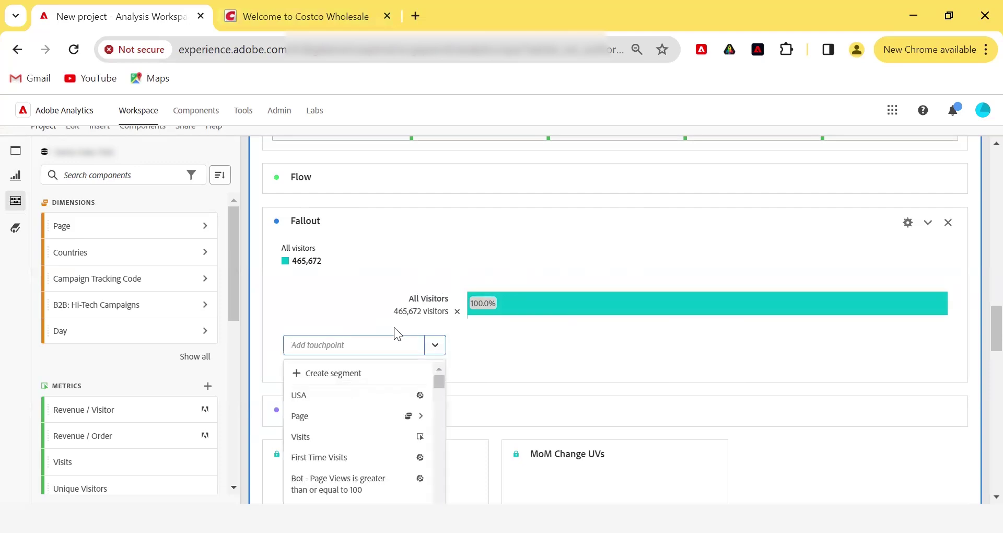
left_click(421, 415)
left_click(336, 340)
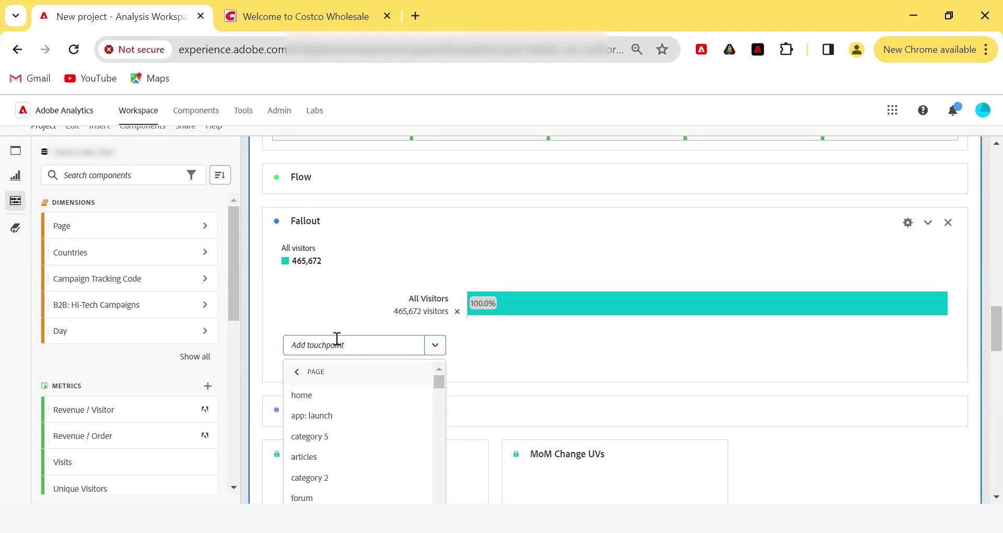
type("detail")
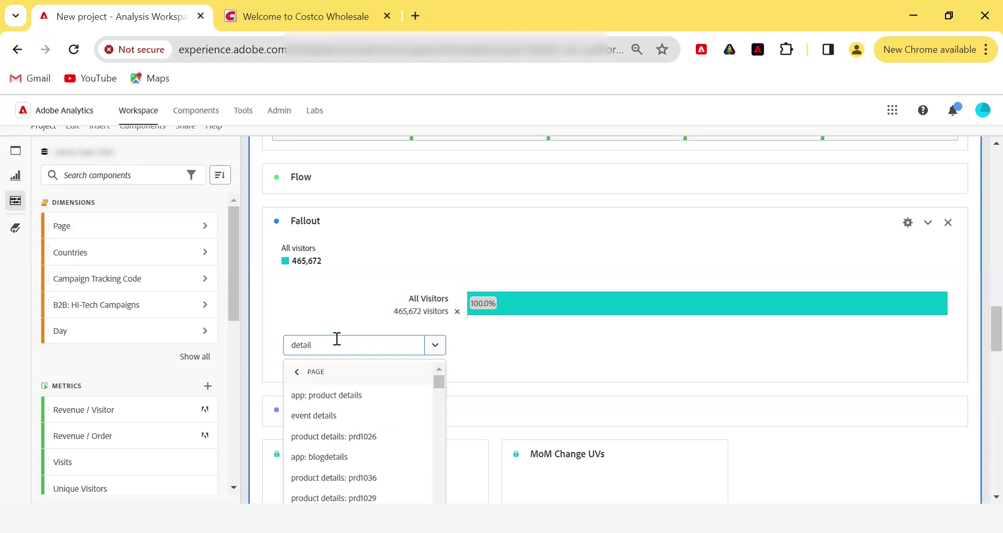
left_click(346, 442)
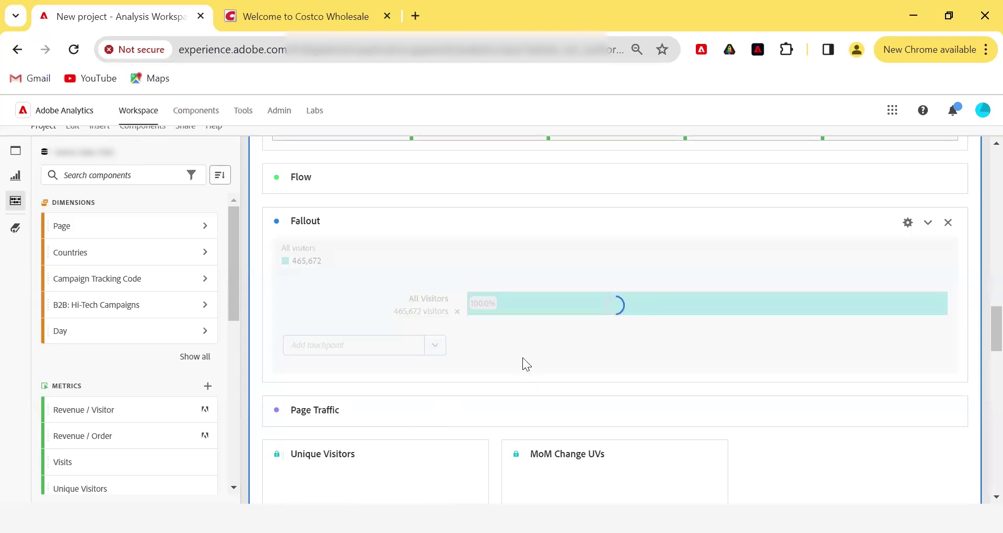
mouse_move(493, 357)
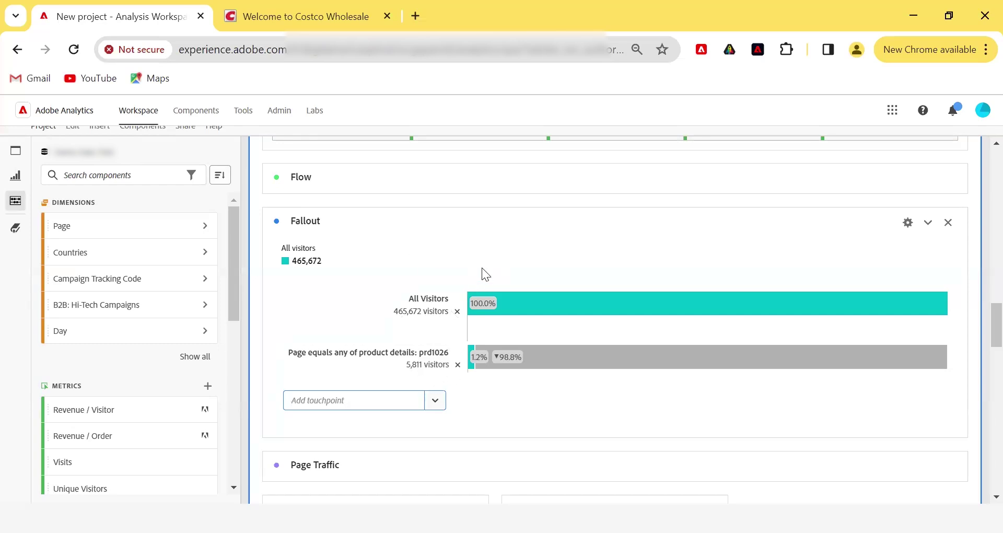
Add the Cart Additions metric as the touchpoint following the prd1026 product details page in the fallout
left_click(436, 402)
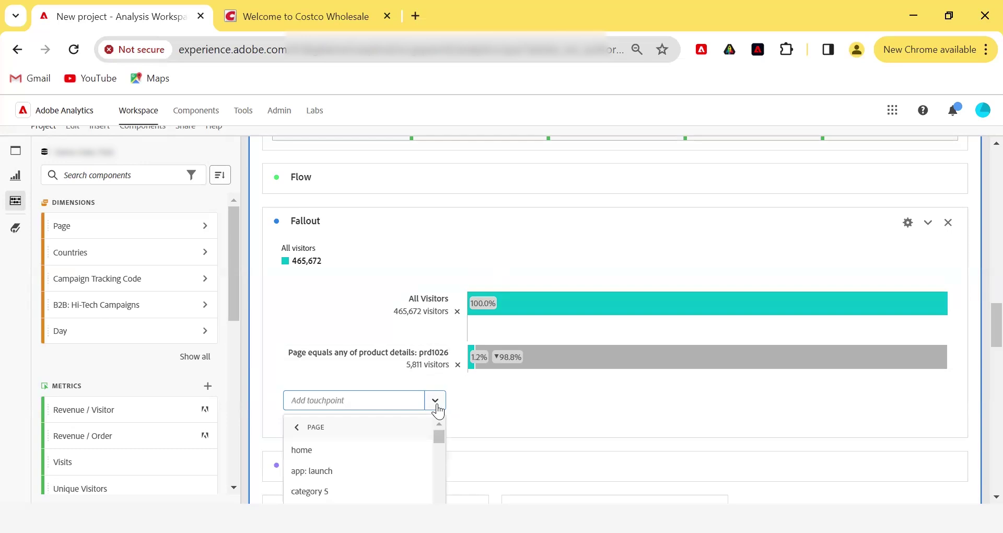
left_click(305, 429)
scroll(411, 381, "down", 3)
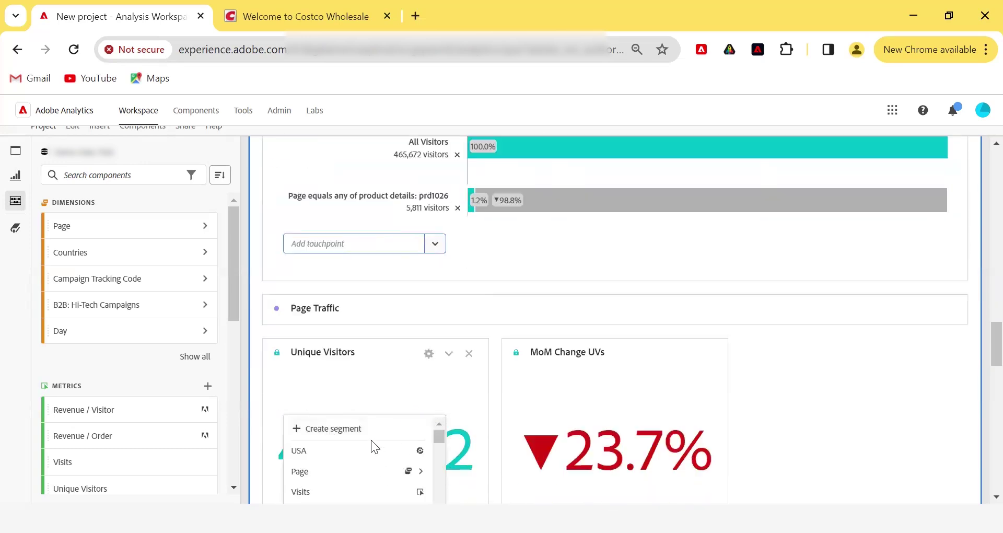
scroll(382, 449, "down", 5)
scroll(384, 449, "up", 2)
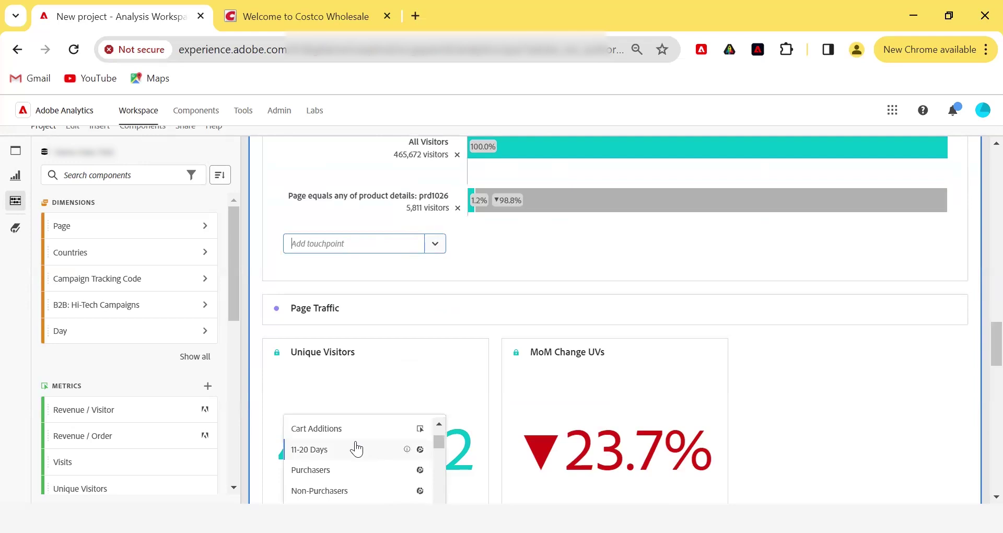
left_click(474, 210)
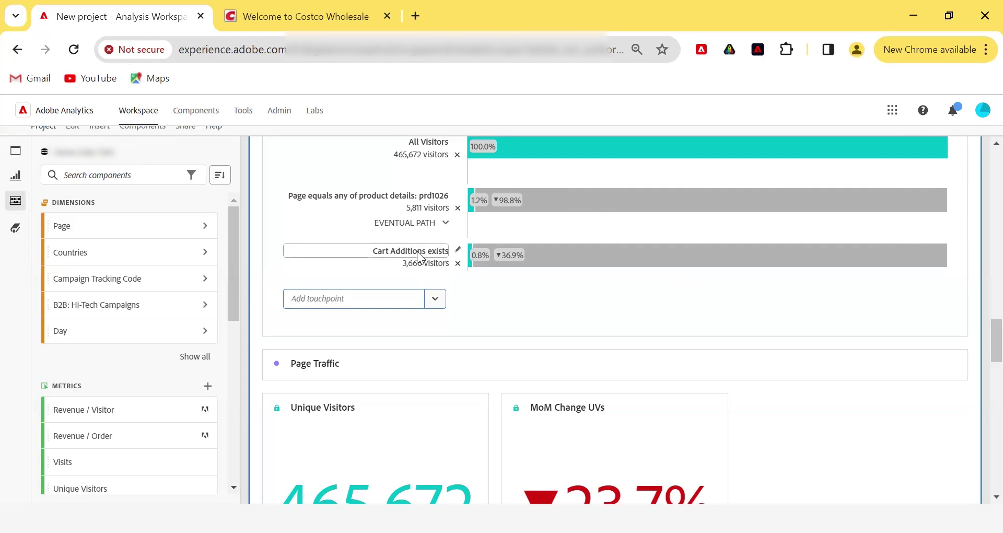
mouse_move(490, 254)
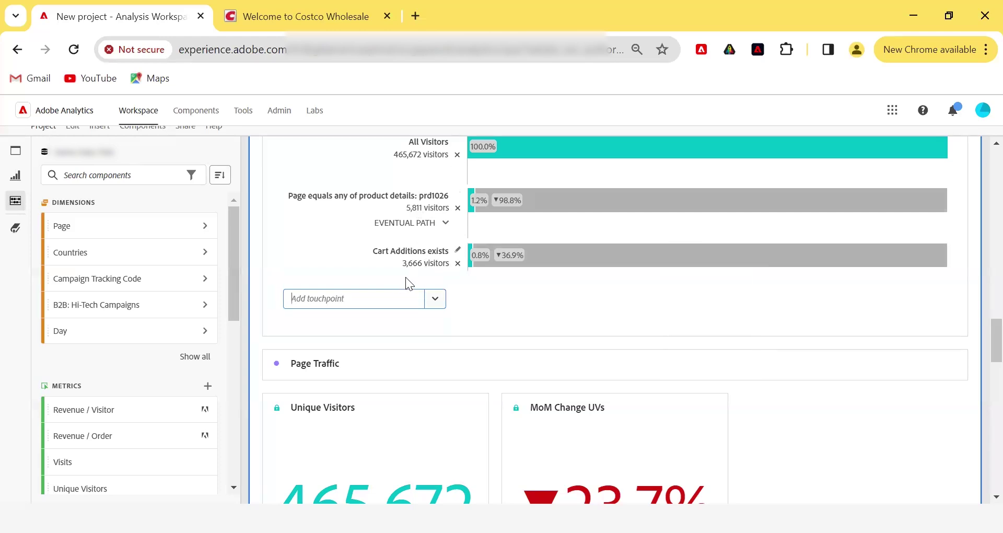
Set the path between the prd1026 product details touchpoint and Cart Additions to Next Hit
left_click(446, 224)
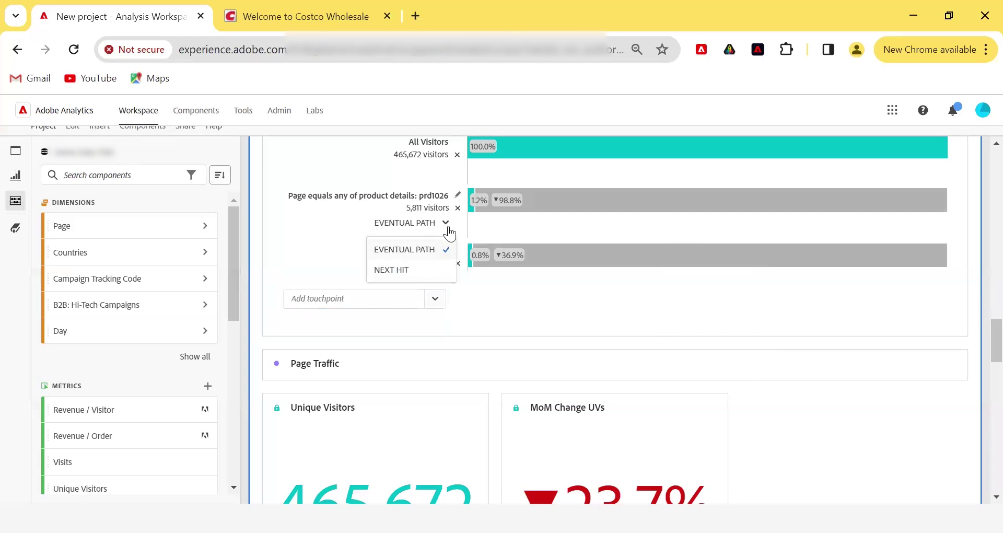
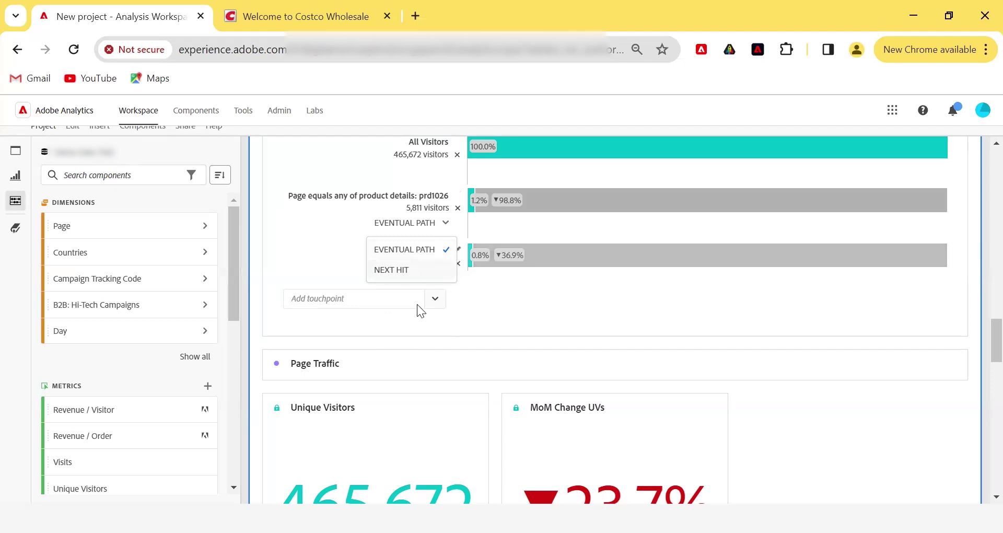
left_click(578, 261)
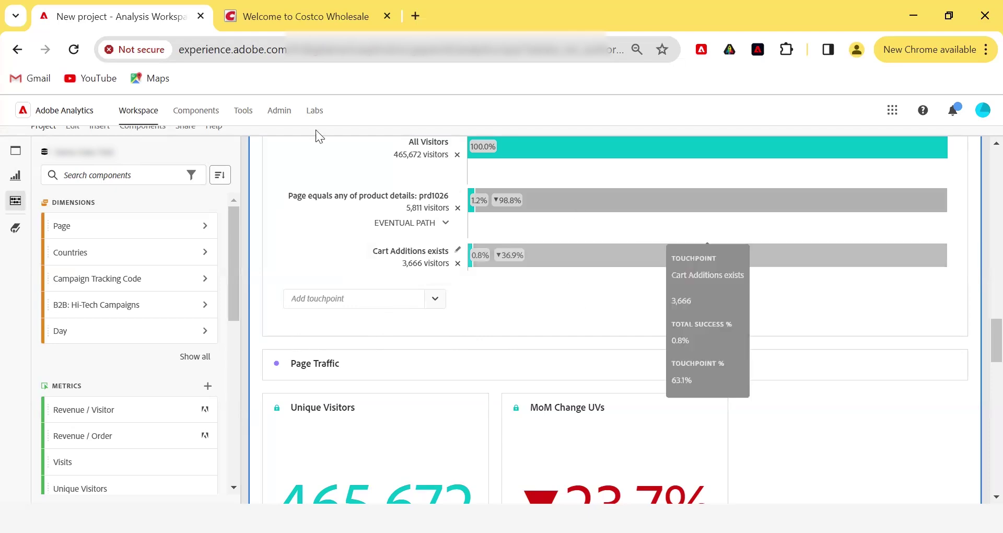
left_click(445, 223)
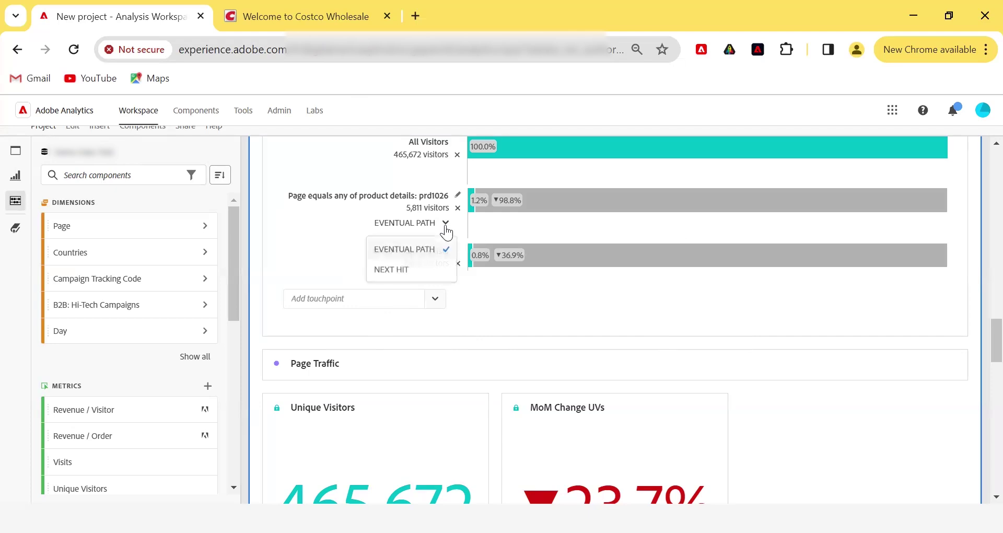
left_click(382, 273)
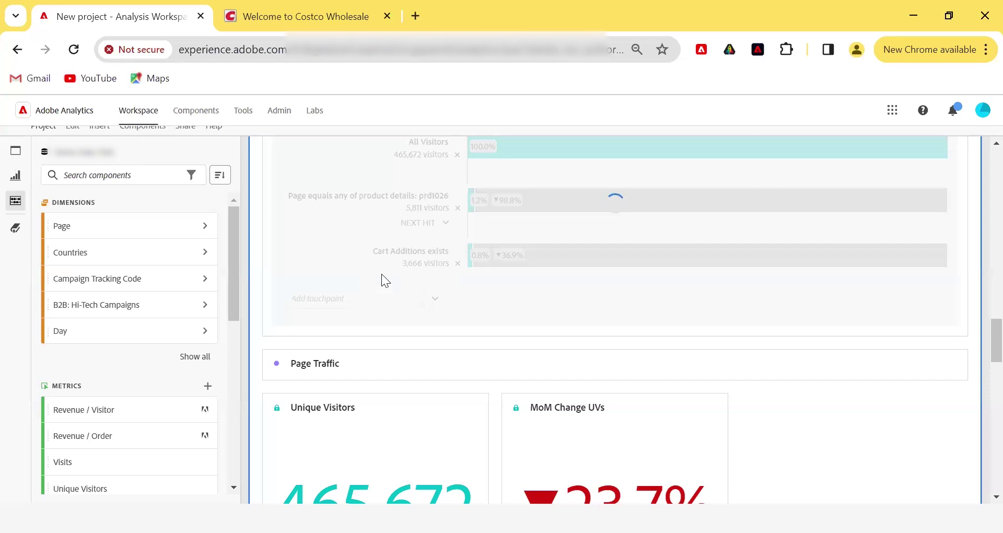
mouse_move(485, 255)
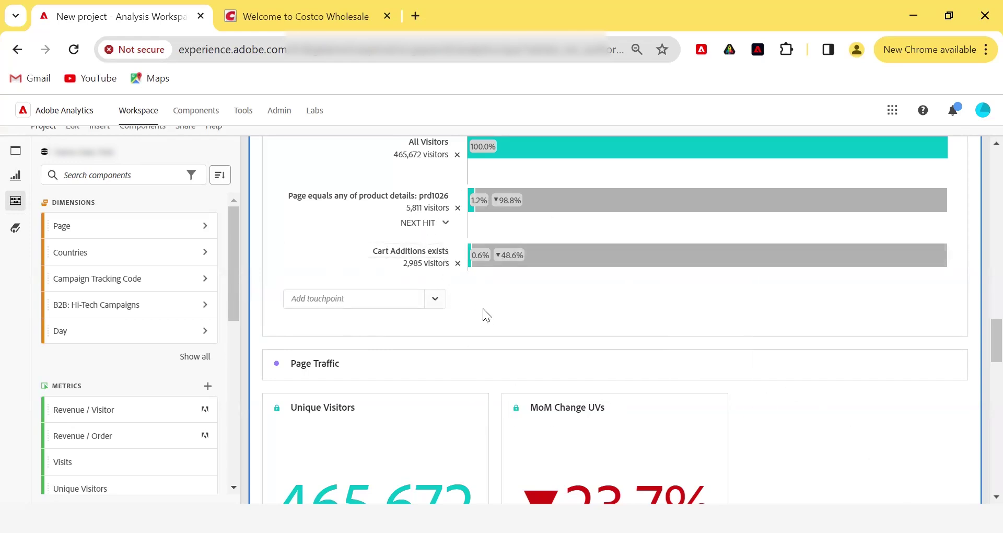
Show the list of panels available for the project
scroll(434, 355, "up", 2)
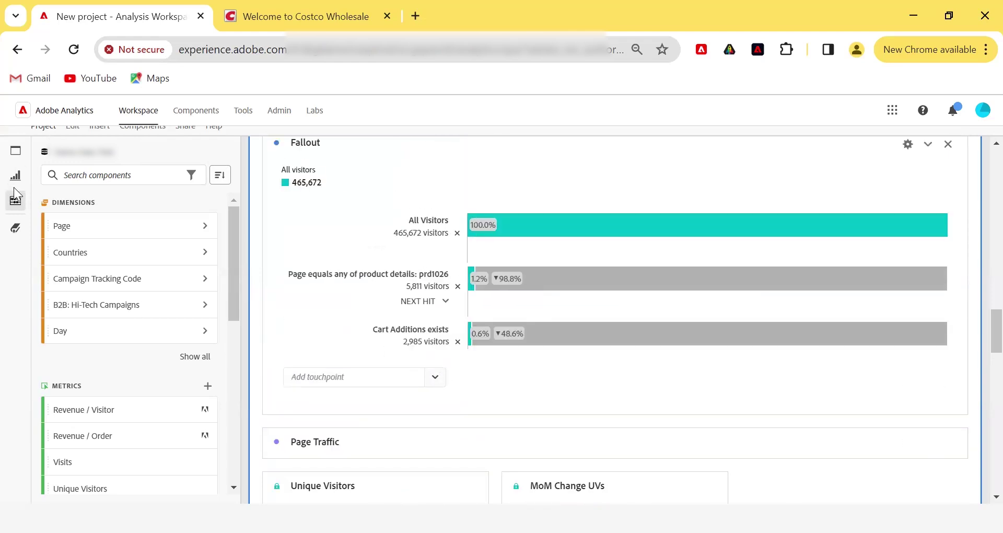
left_click(15, 150)
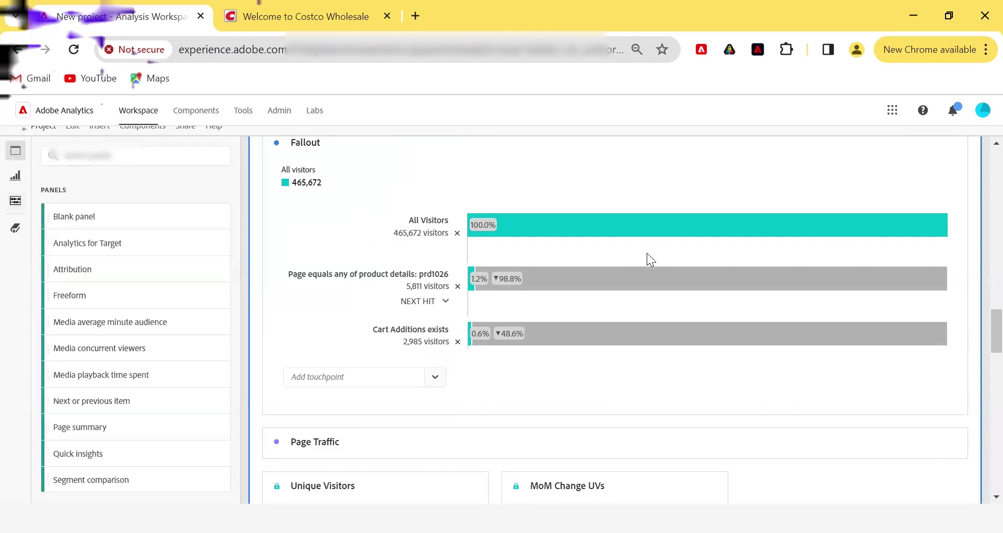